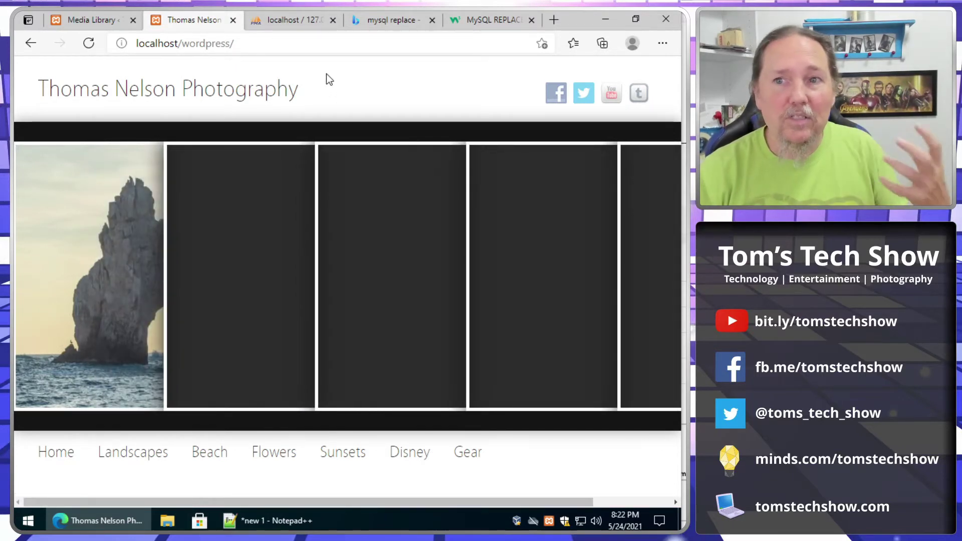
- Switch to phpMyAdmin and clear the default SELECT query from the tnp_posts table's SQL editor
{"action": "left_click", "coordinate": [288, 20]}
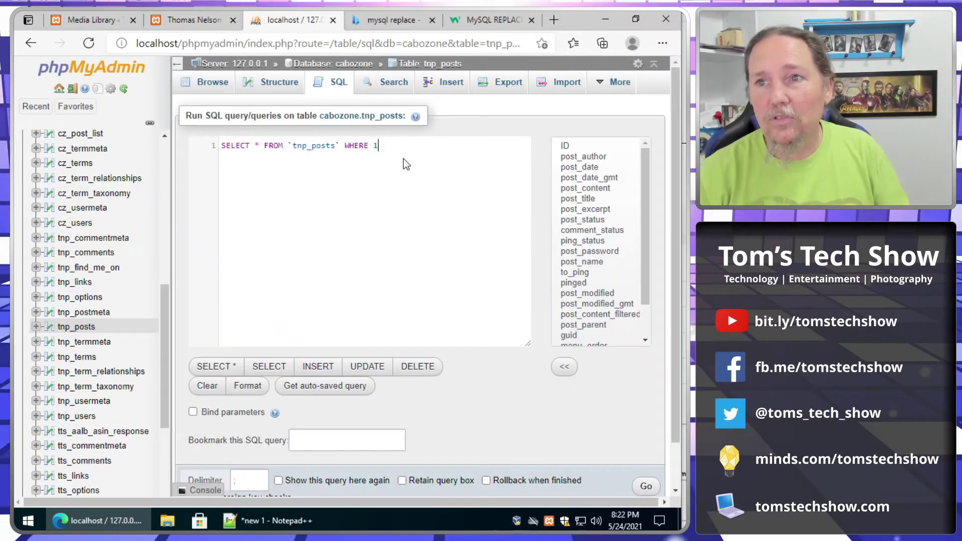
{"action": "left_click_drag", "start_coordinate": [393, 148], "coordinate": [206, 146]}
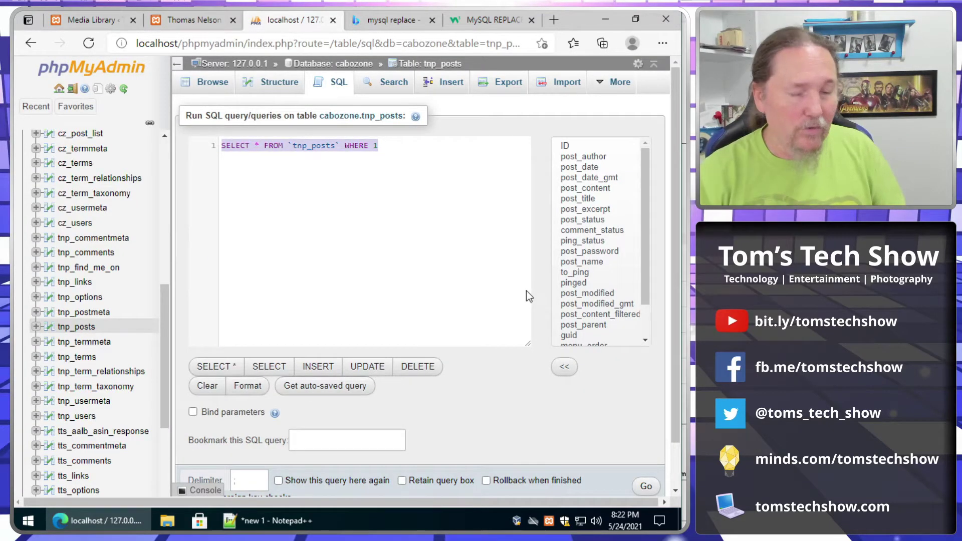
{"action": "type", "text": ", 'localhost'"}
{"action": "left_click_drag", "start_coordinate": [289, 147], "coordinate": [213, 149]}
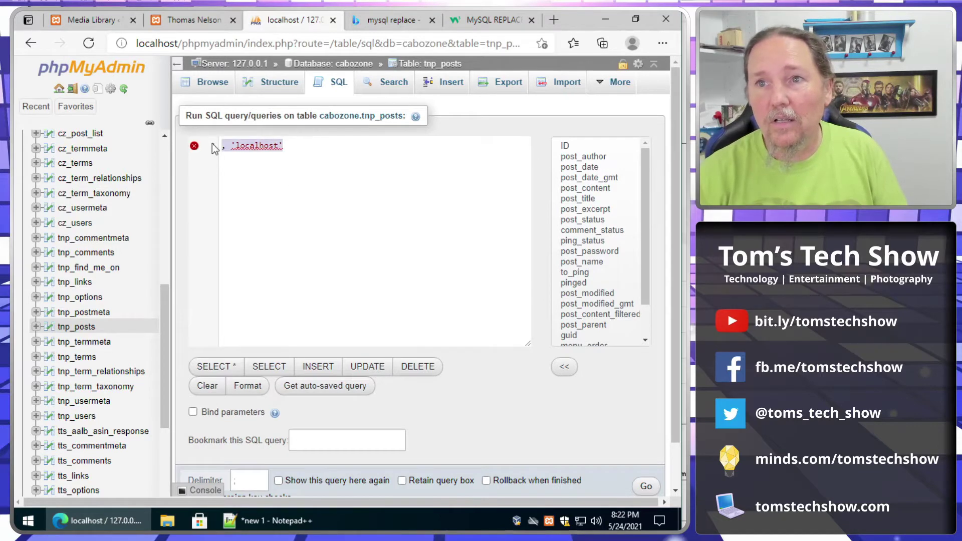
{"action": "key", "text": "Delete"}
- Copy the UPDATE wp_posts query, which replaces the live domain with localhost in post_content, from Notepad++ into phpMyAdmin's empty SQL editor
{"action": "left_click", "coordinate": [280, 518]}
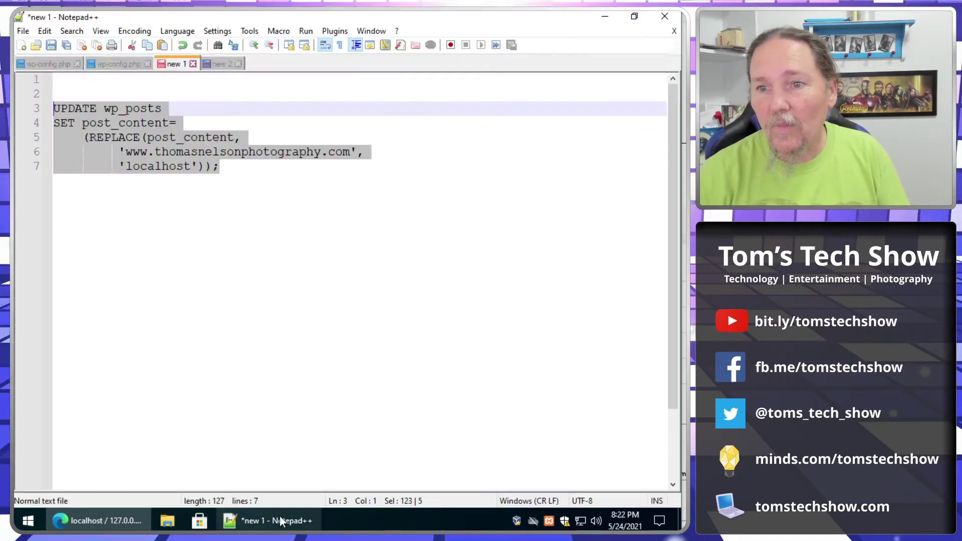
{"action": "left_click_drag", "start_coordinate": [223, 190], "coordinate": [53, 108]}
{"action": "key", "text": "ctrl+c"}
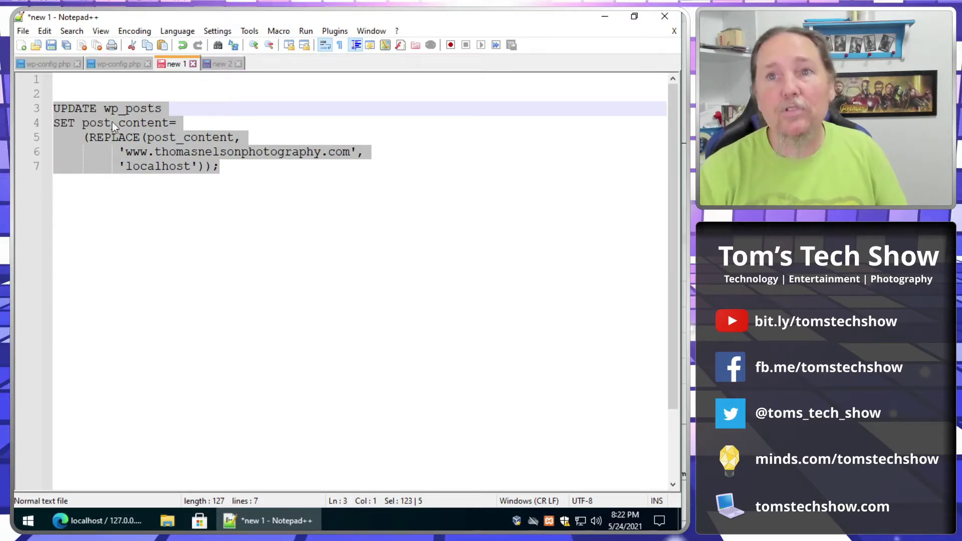
{"action": "left_click", "coordinate": [117, 524]}
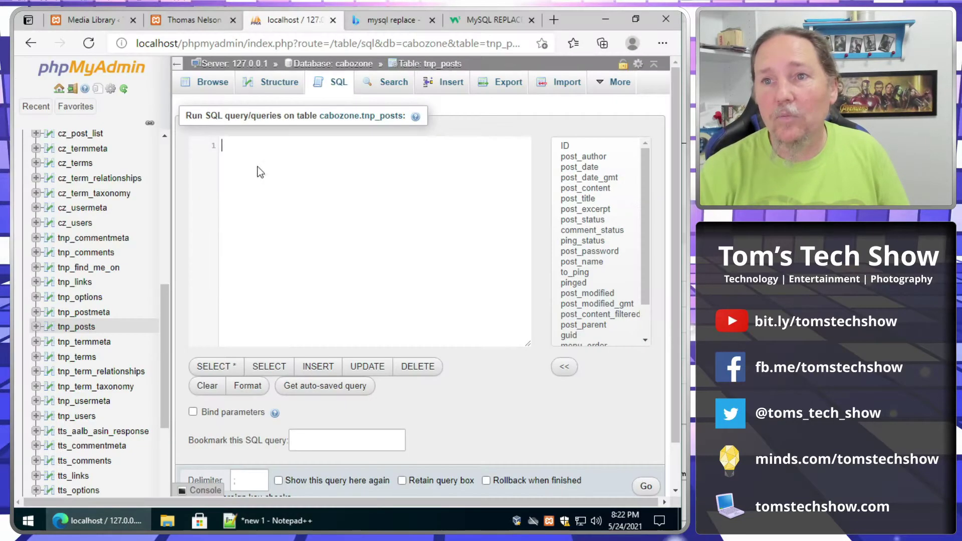
{"action": "left_click", "coordinate": [260, 172]}
{"action": "key", "text": "ctrl+v"}
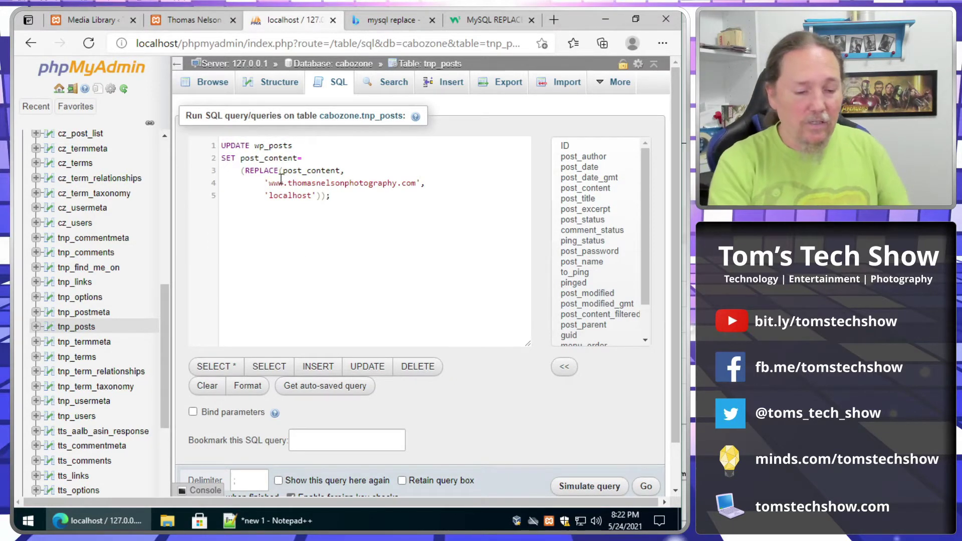
- Change the table name in the UPDATE statement to tnp_posts and run the query
{"action": "key", "text": "BackSpace"}
{"action": "key", "text": "BackSpace"}
{"action": "type", "text": "tnp"}
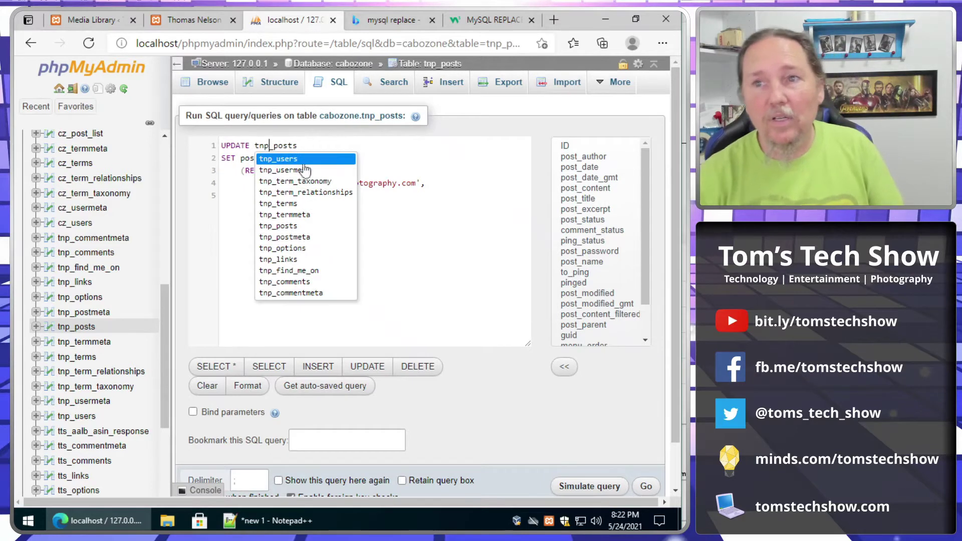
{"action": "left_click", "coordinate": [358, 149]}
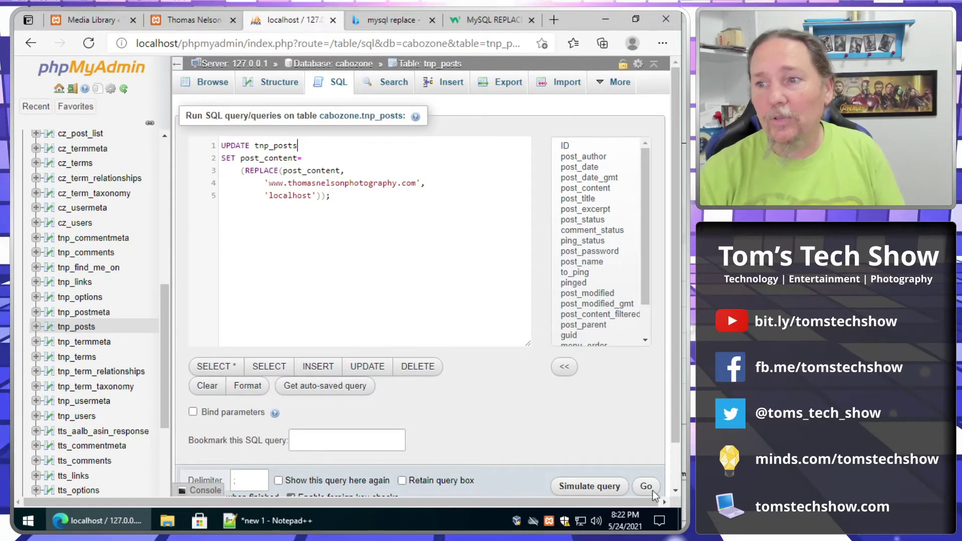
{"action": "scroll", "coordinate": [675, 494], "scroll_direction": "down", "scroll_amount": 1}
{"action": "left_click", "coordinate": [647, 443]}
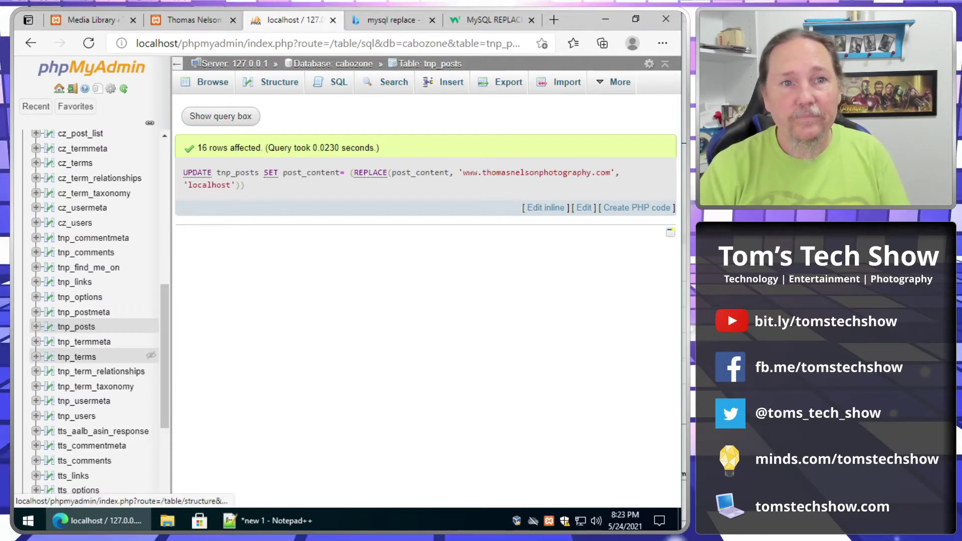
- Reload the local site's home page and the WordPress Media Library, and check whether their images load
{"action": "key", "text": "ctrl+shift+Tab"}
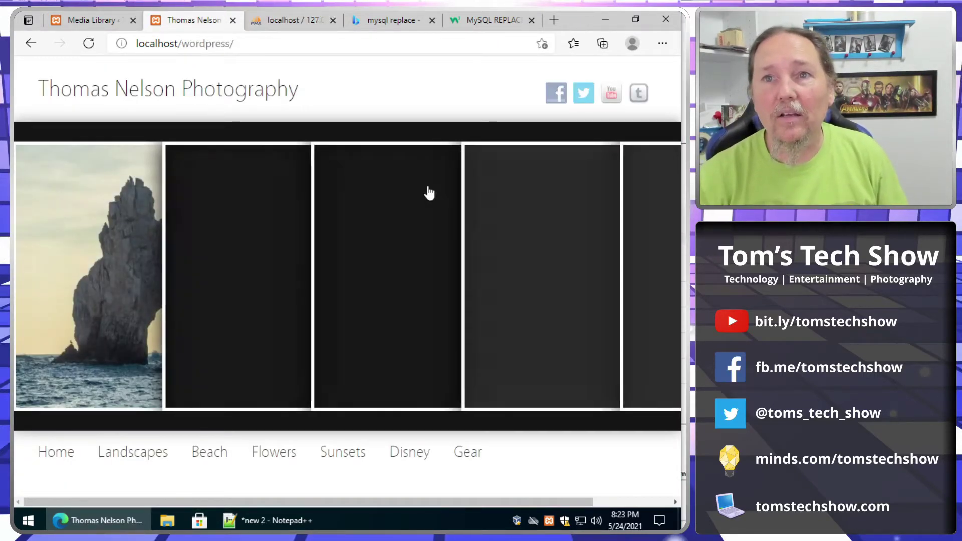
{"action": "left_click", "coordinate": [91, 46]}
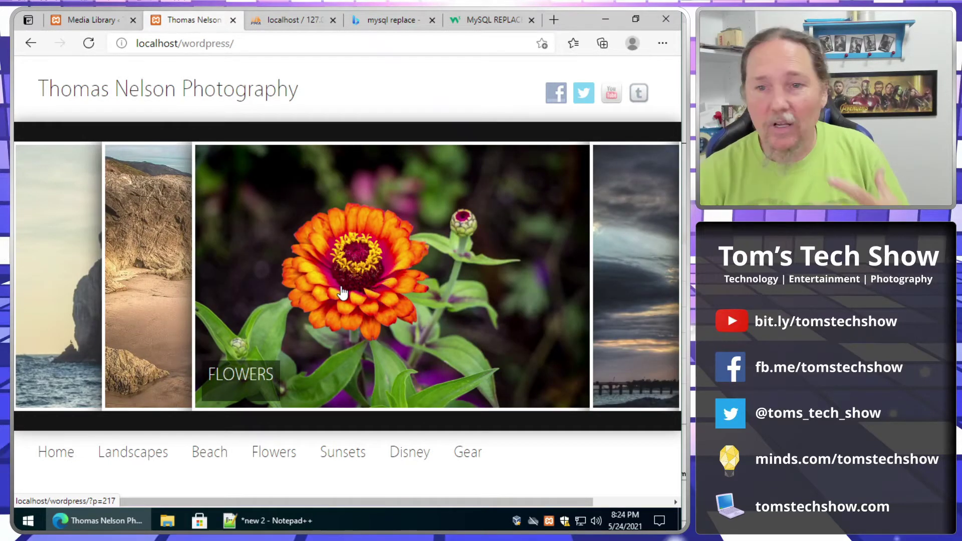
{"action": "left_click", "coordinate": [85, 26]}
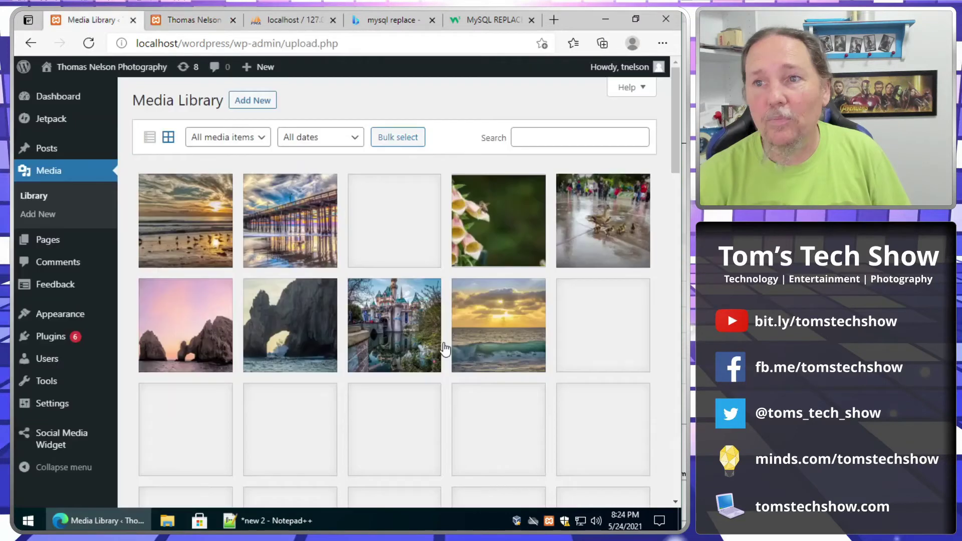
{"action": "left_click", "coordinate": [89, 44]}
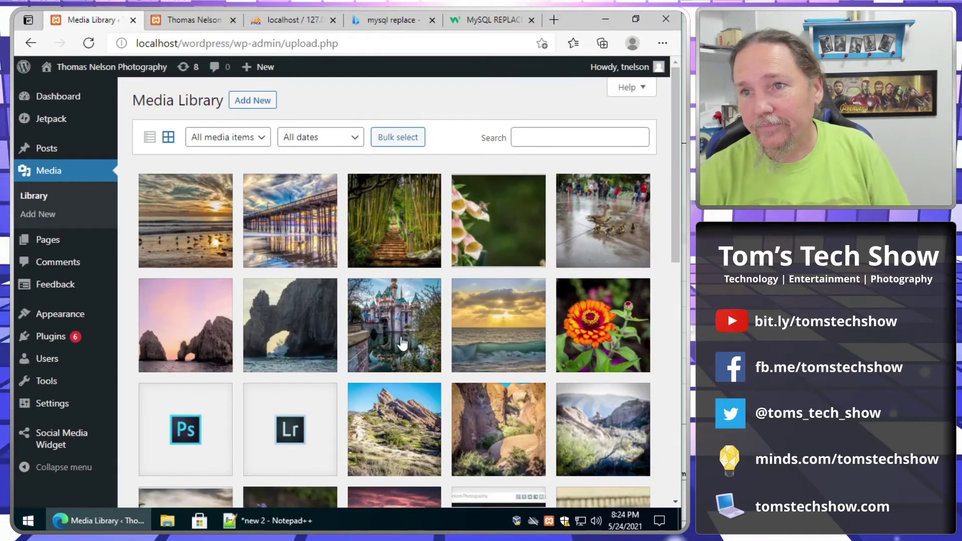
{"action": "scroll", "coordinate": [386, 394], "scroll_direction": "down", "scroll_amount": 9}
{"action": "scroll", "coordinate": [386, 394], "scroll_direction": "down", "scroll_amount": 2}
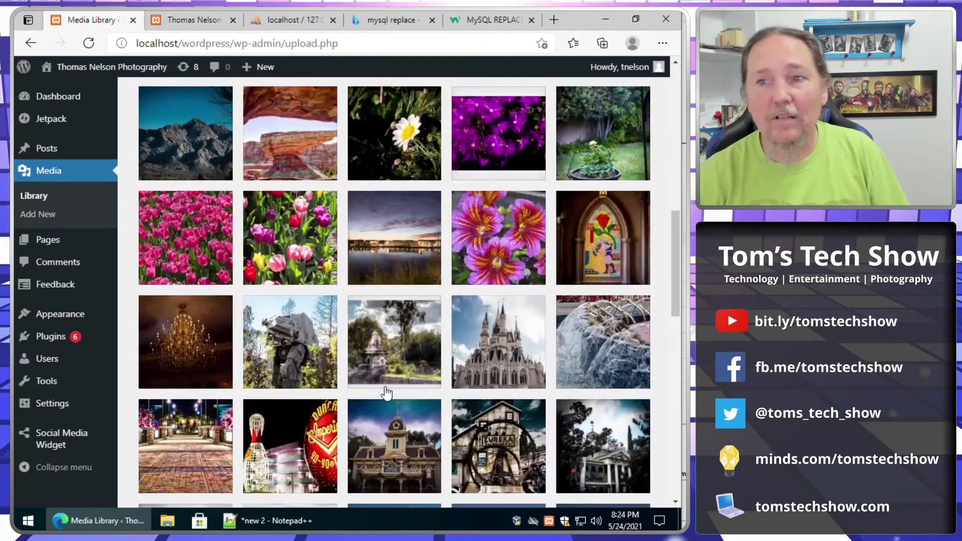
{"action": "scroll", "coordinate": [387, 393], "scroll_direction": "up", "scroll_amount": 10}
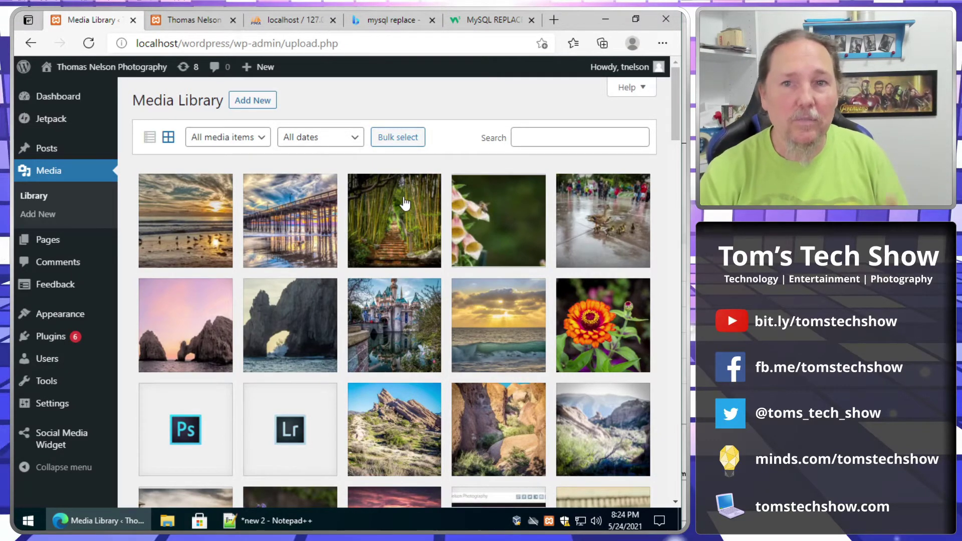
- Review the syntax and parameters of the MySQL REPLACE() function on the W3Schools reference page
{"action": "left_click", "coordinate": [483, 21]}
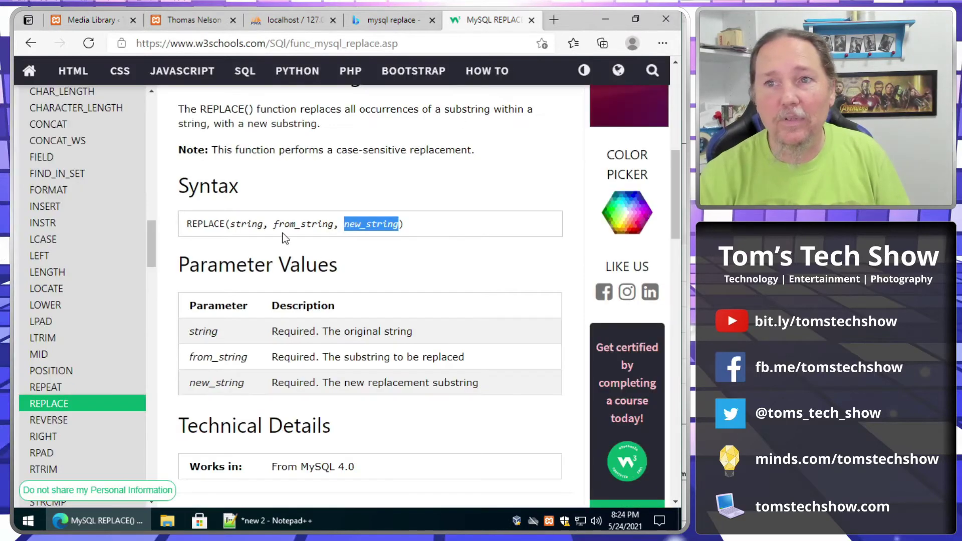
{"action": "left_click", "coordinate": [206, 248]}
{"action": "scroll", "coordinate": [311, 295], "scroll_direction": "up", "scroll_amount": 4}
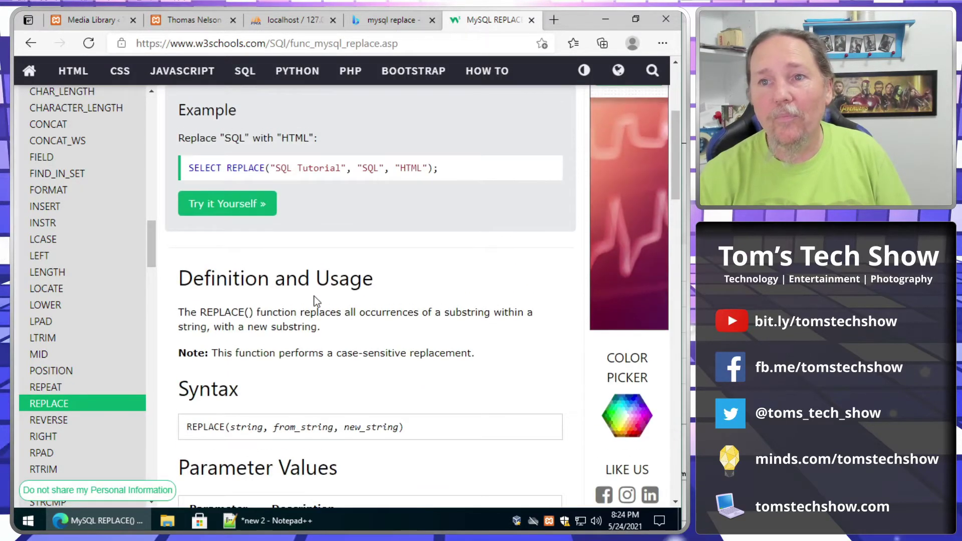
{"action": "scroll", "coordinate": [314, 301], "scroll_direction": "down", "scroll_amount": 3}
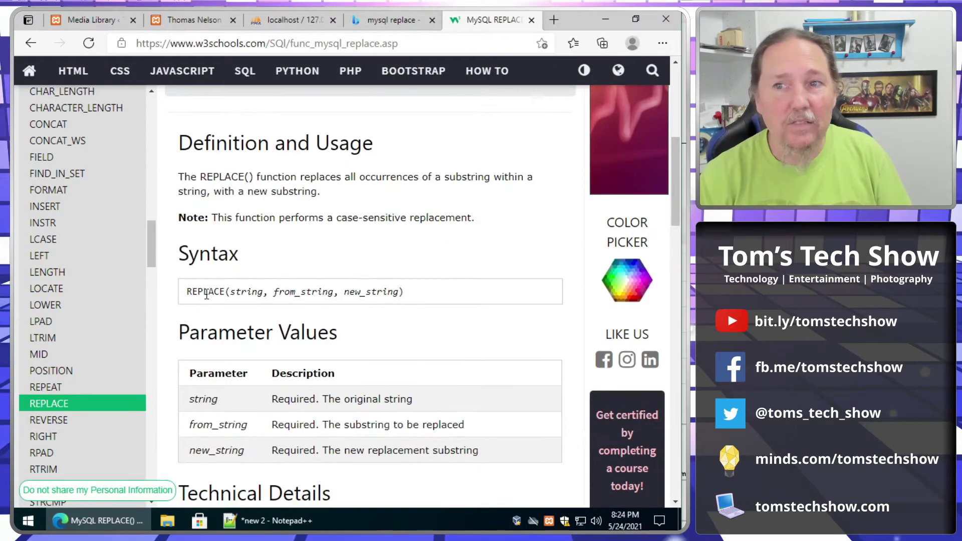
{"action": "left_click_drag", "start_coordinate": [262, 292], "coordinate": [405, 292]}
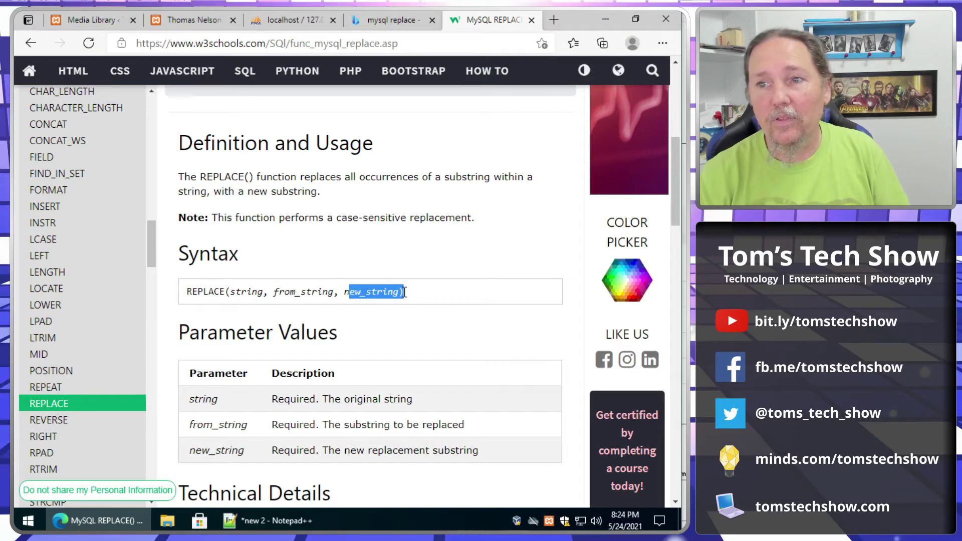
- Inspect the File URL in the attachment details of the Media Library's first image, img-1, and close the details
{"action": "left_click", "coordinate": [72, 19]}
{"action": "left_click", "coordinate": [195, 223]}
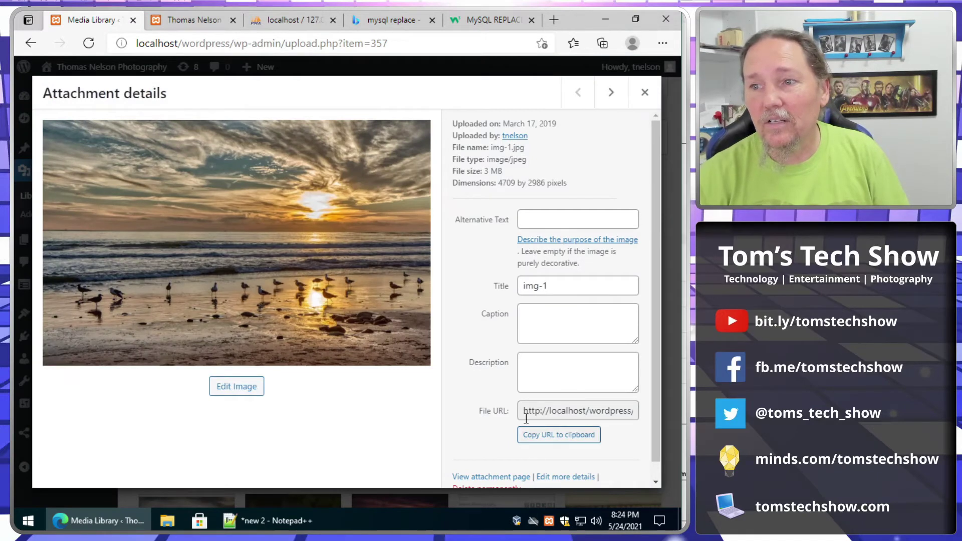
{"action": "left_click_drag", "start_coordinate": [528, 411], "coordinate": [633, 411]}
{"action": "left_click", "coordinate": [542, 411]}
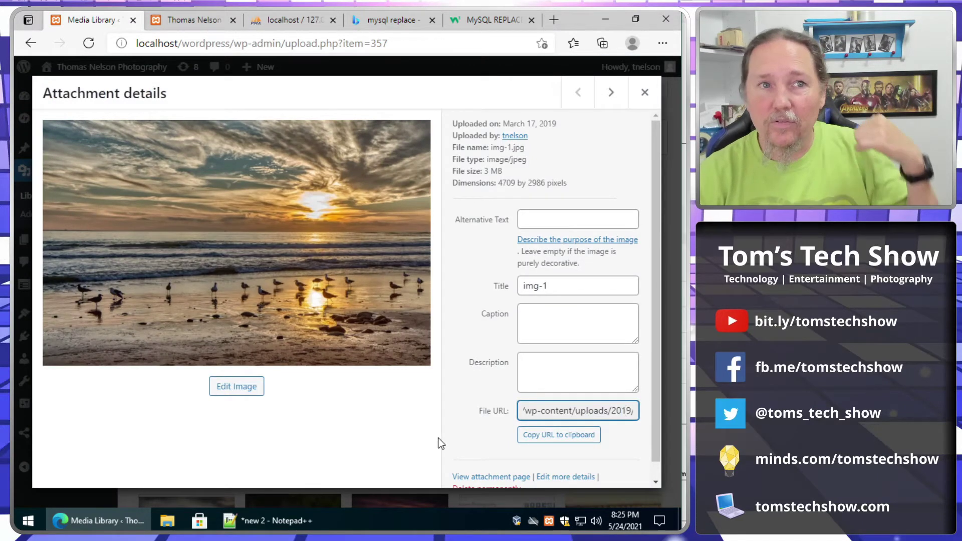
{"action": "left_click", "coordinate": [643, 94]}
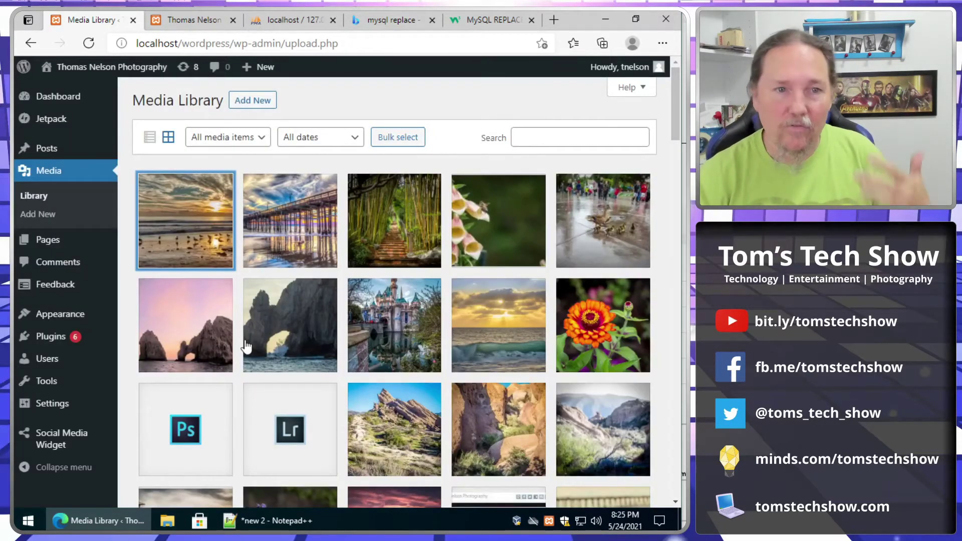
- Open the Landscape gallery from the local site's home page and look over its photos
{"action": "left_click", "coordinate": [192, 20]}
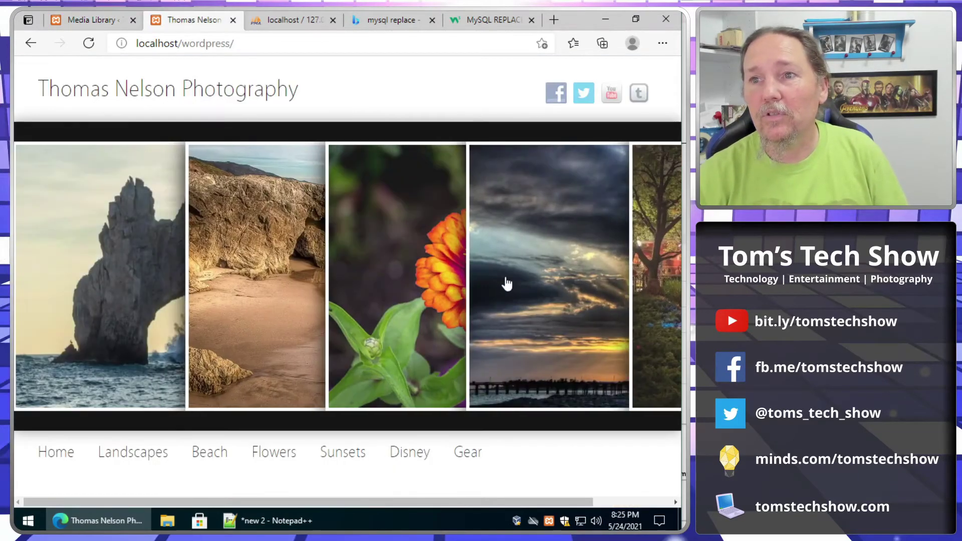
{"action": "left_click", "coordinate": [302, 312]}
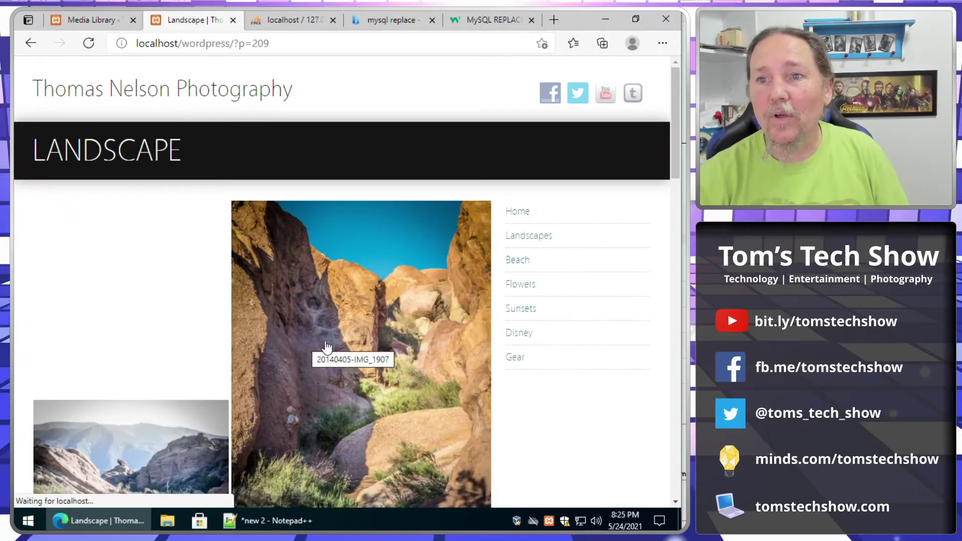
{"action": "scroll", "coordinate": [323, 344], "scroll_direction": "down", "scroll_amount": 5}
{"action": "scroll", "coordinate": [128, 311], "scroll_direction": "up", "scroll_amount": 5}
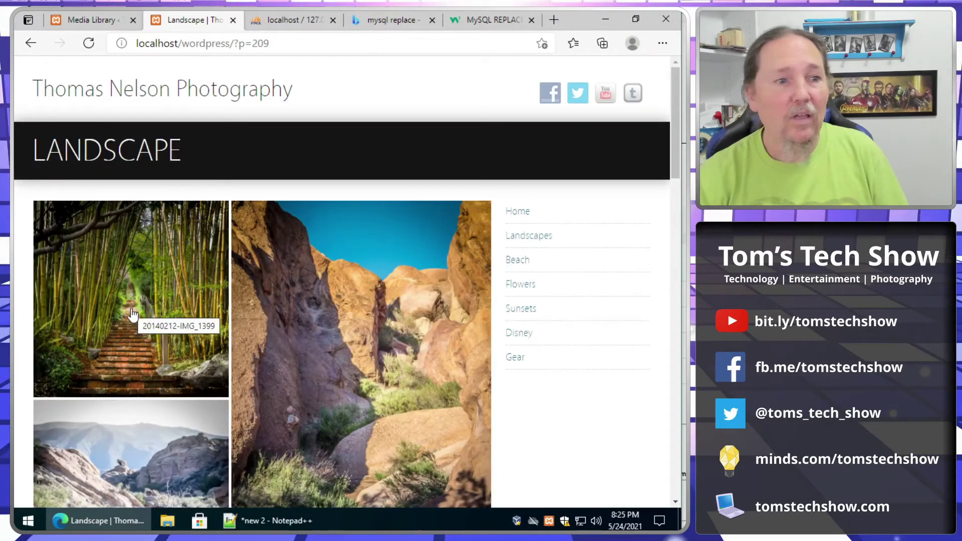
- View the bamboo stairway photo enlarged, page forward through the following photos, and close the viewer
{"action": "left_click", "coordinate": [131, 314]}
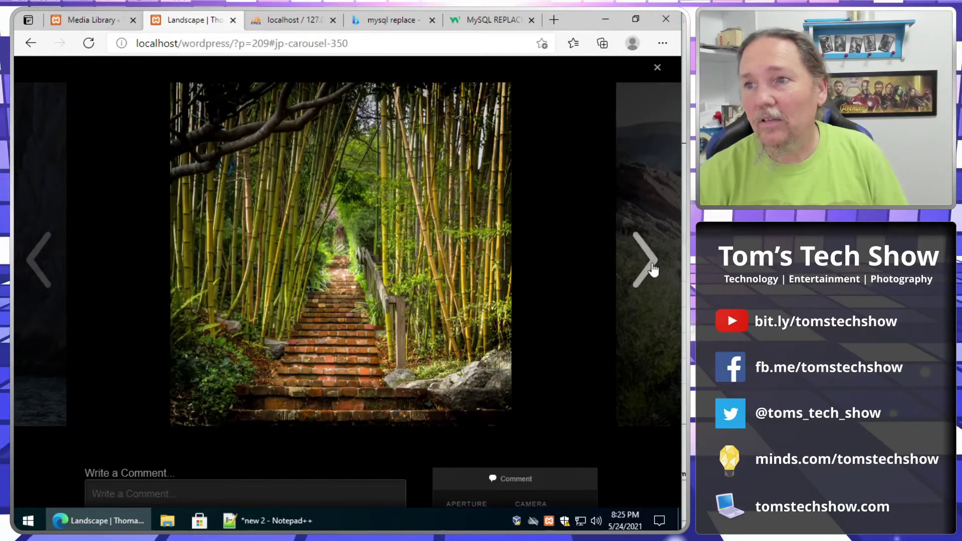
{"action": "left_click", "coordinate": [651, 270]}
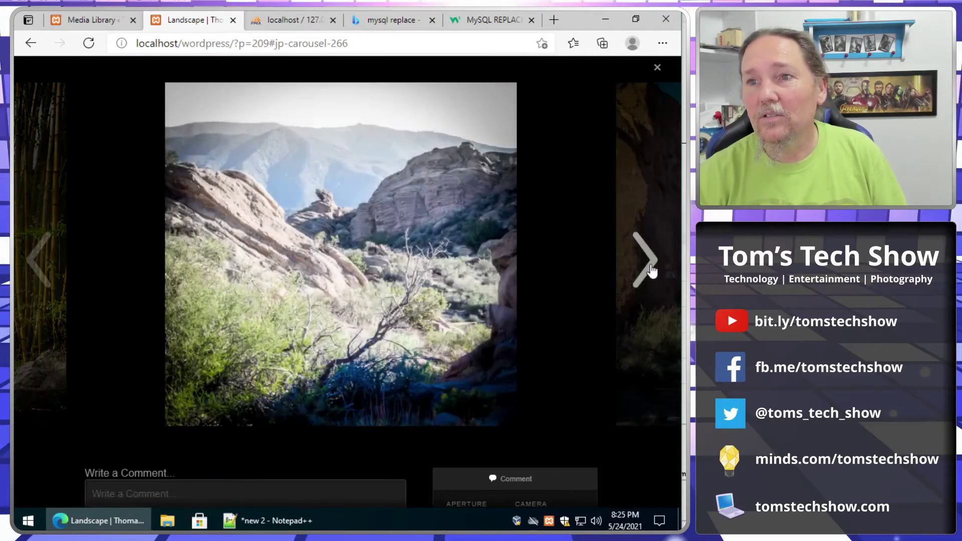
{"action": "left_click", "coordinate": [652, 270]}
{"action": "left_click", "coordinate": [652, 271]}
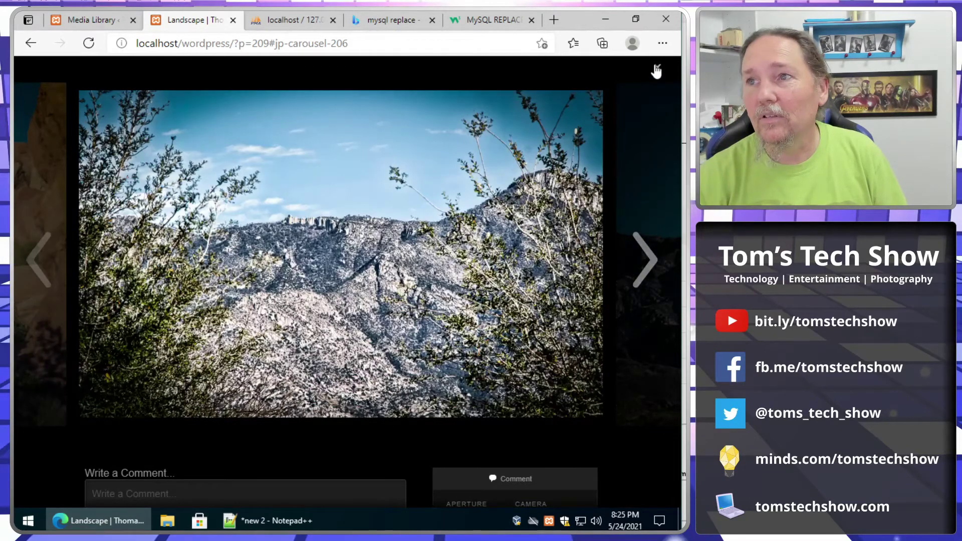
{"action": "left_click", "coordinate": [657, 67]}
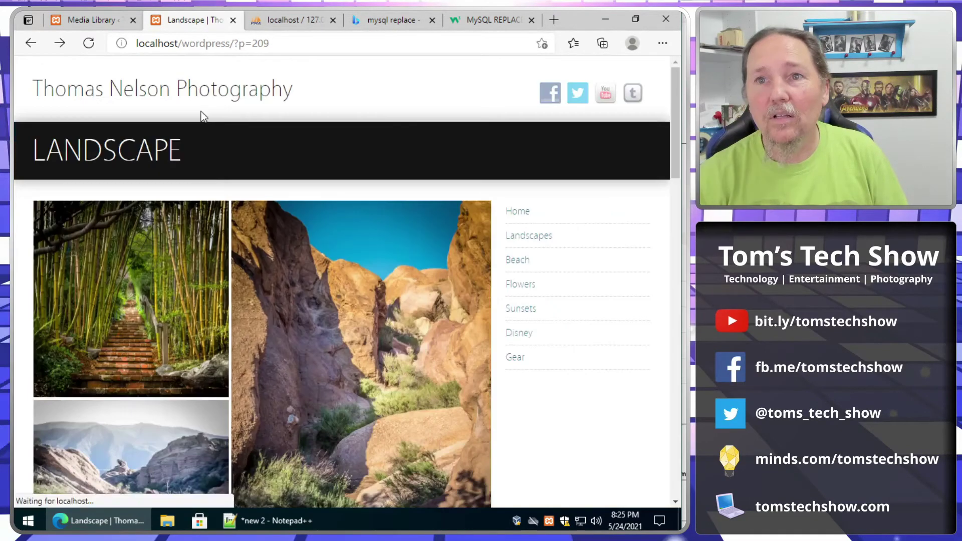
- Open the Flowers gallery from the home page, view the foxglove photo and the next one enlarged, and close the viewer
{"action": "left_click", "coordinate": [85, 95]}
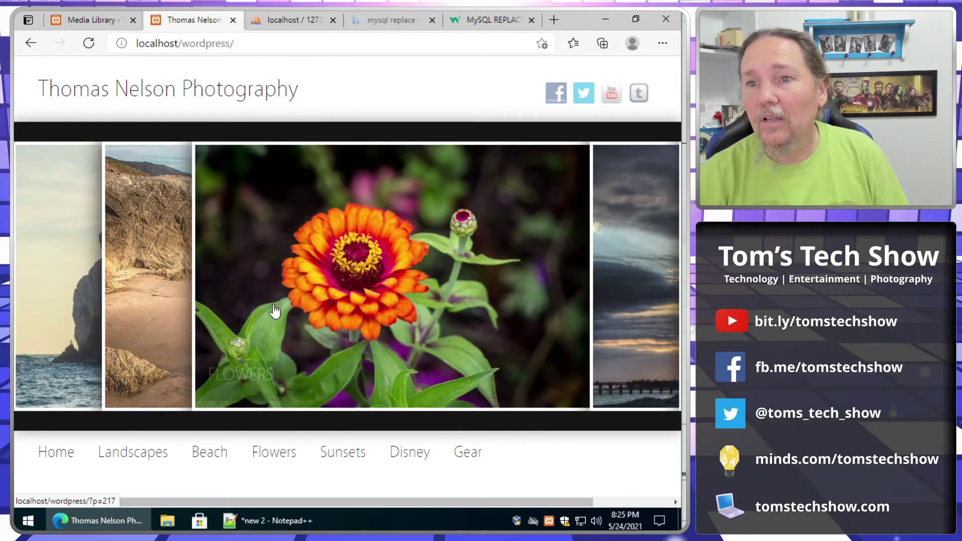
{"action": "left_click", "coordinate": [274, 311]}
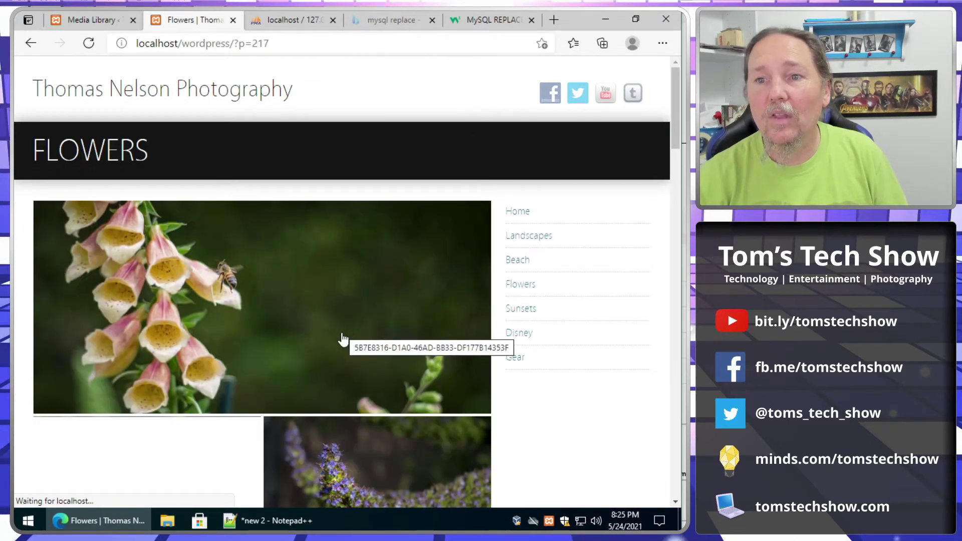
{"action": "scroll", "coordinate": [344, 339], "scroll_direction": "down", "scroll_amount": 1}
{"action": "left_click", "coordinate": [231, 237]}
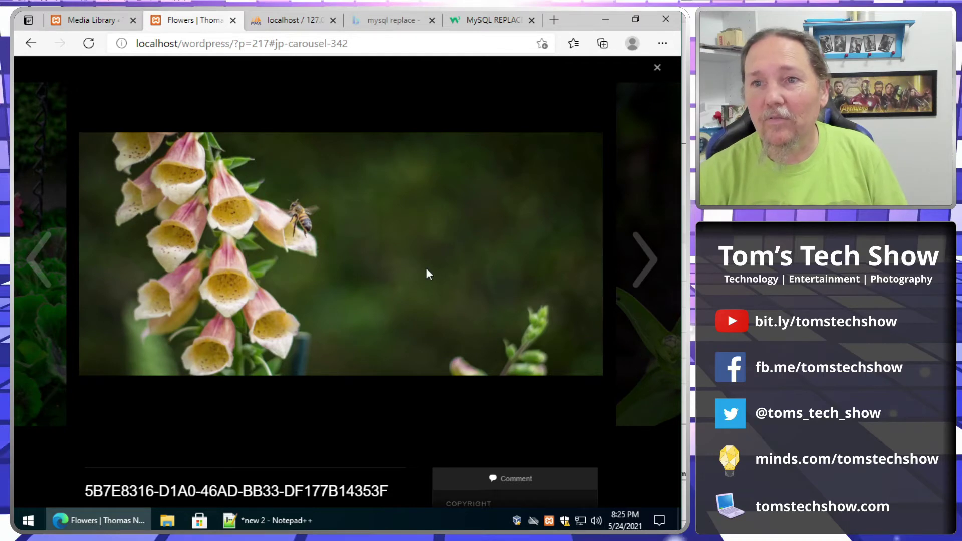
{"action": "left_click", "coordinate": [646, 266]}
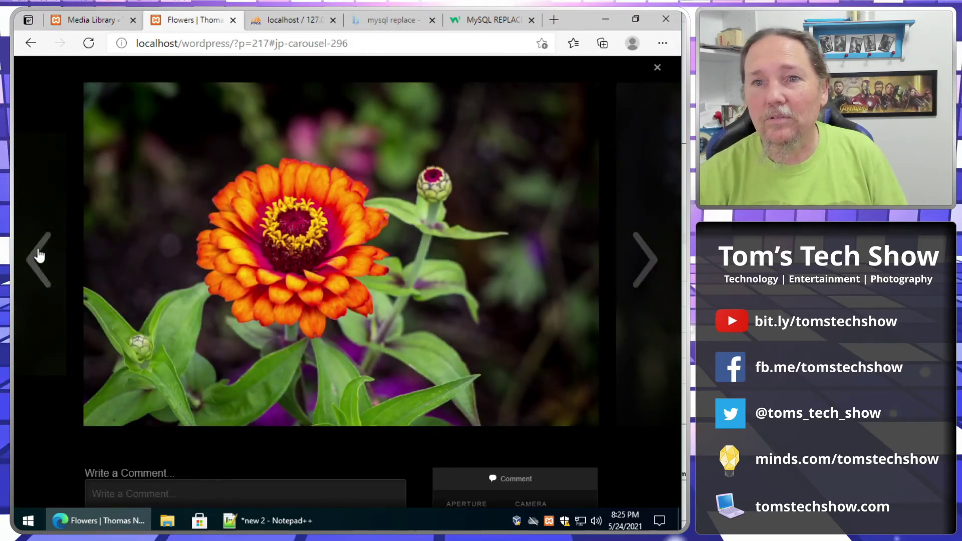
{"action": "left_click", "coordinate": [657, 68]}
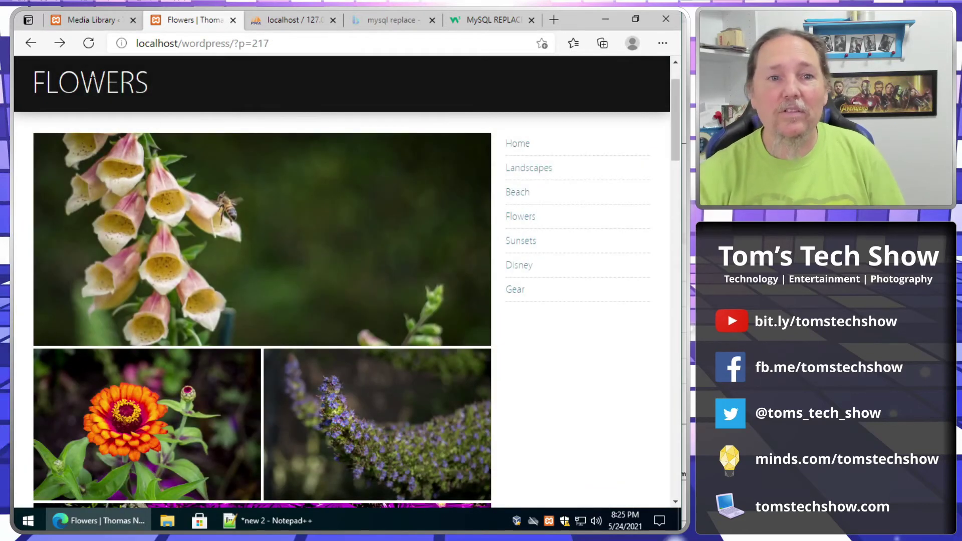